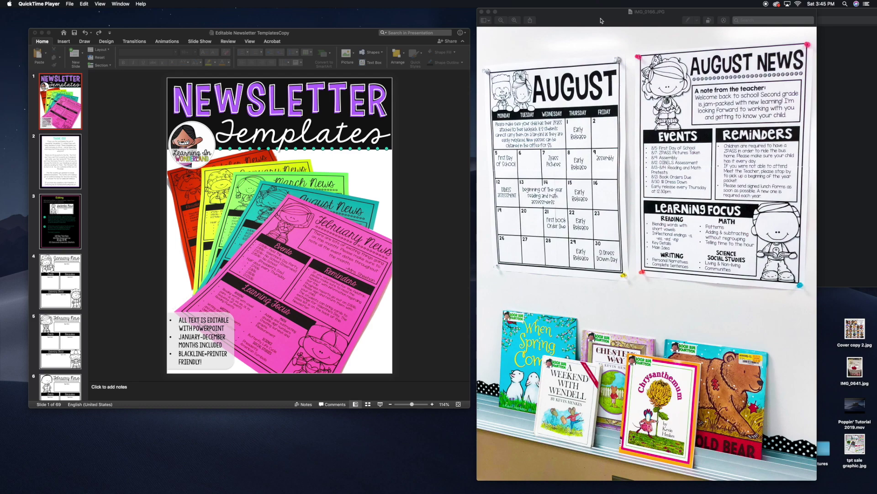
# Move the photo window off the folder, view the Duplicate option for the Editable Newsletter Templates file, and select its copy.
pyautogui.moveTo(524, 13); pyautogui.dragTo(540, 313)
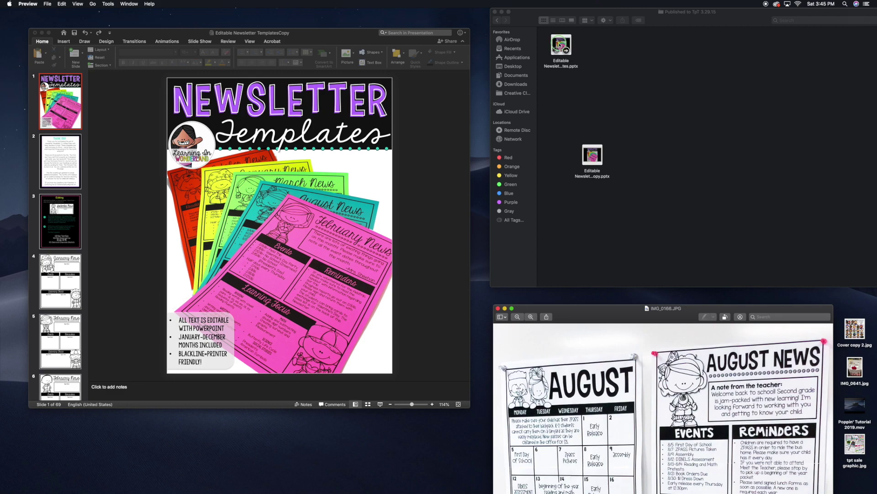
pyautogui.rightClick(560, 44)
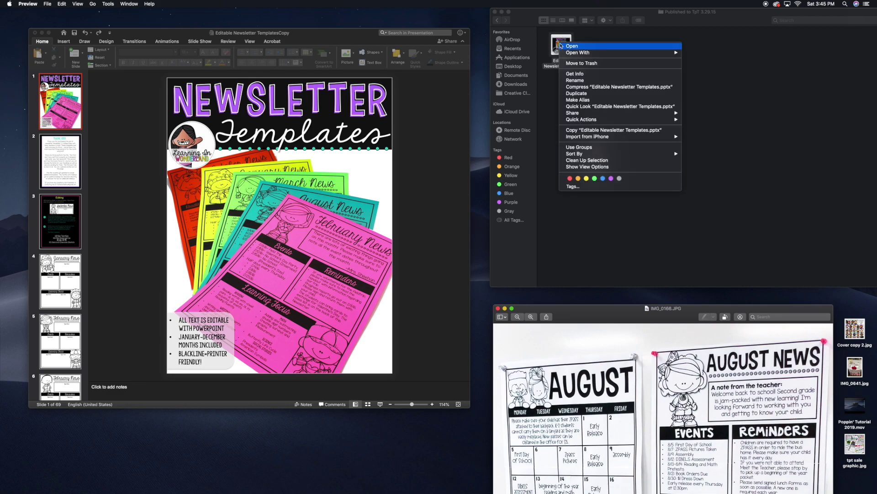
pyautogui.click(583, 94)
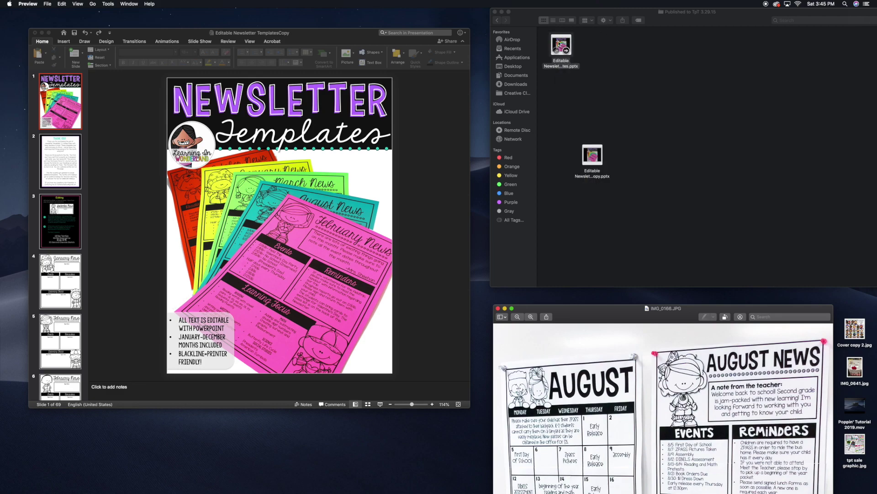
pyautogui.rightClick(559, 44)
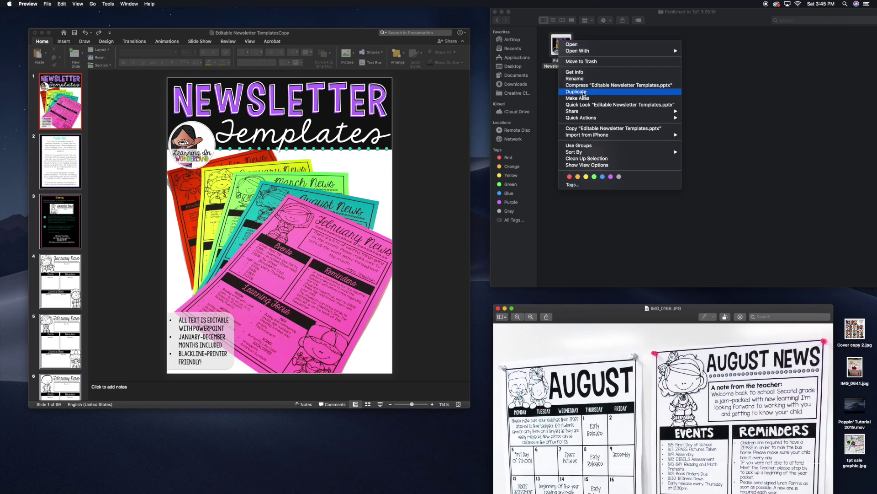
pyautogui.click(726, 103)
pyautogui.click(592, 155)
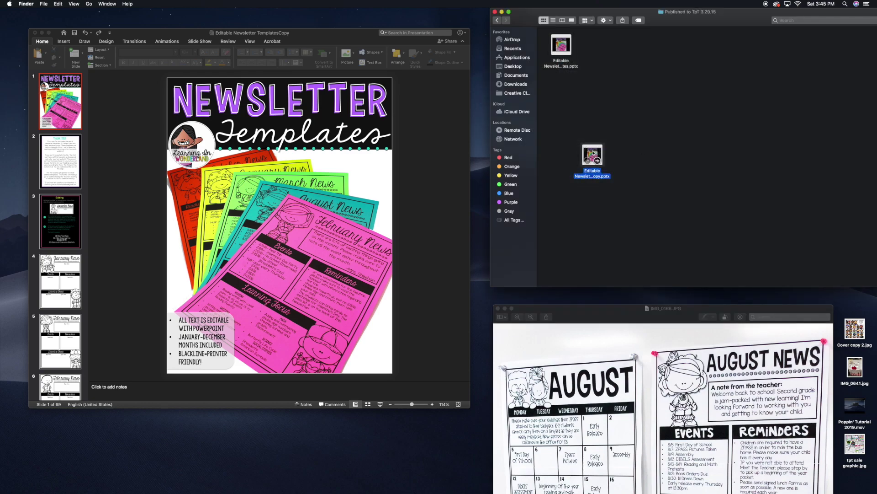
# Switch to the newsletter templates presentation and browse its monthly template slides through to the August News newsletter on slide 61.
pyautogui.click(372, 107)
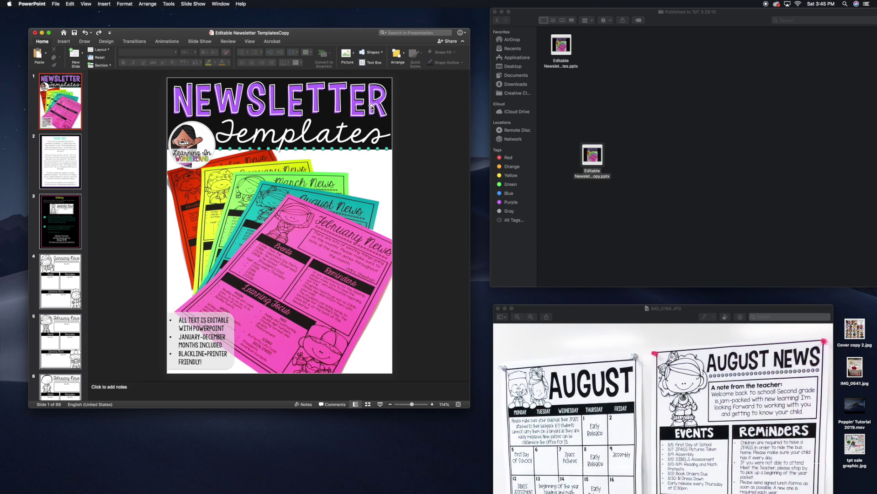
pyautogui.moveTo(187, 34); pyautogui.dragTo(186, 21)
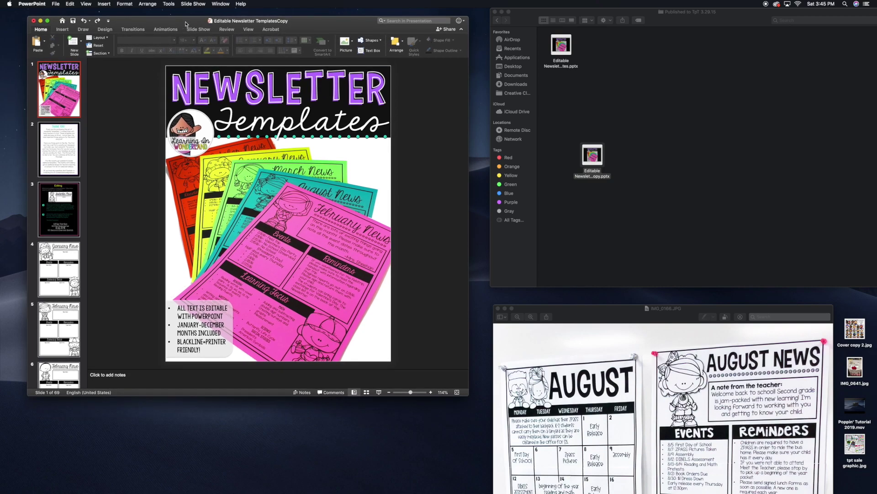
pyautogui.scroll(-5, 59, 206)
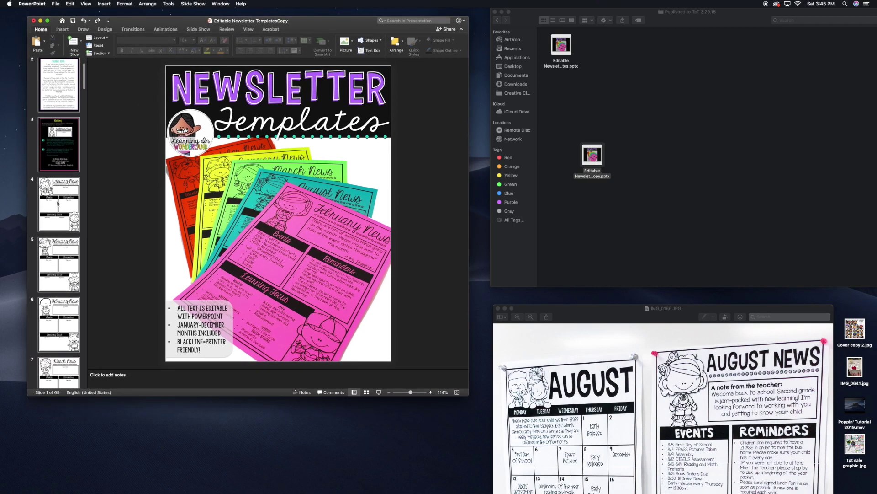
pyautogui.click(60, 200)
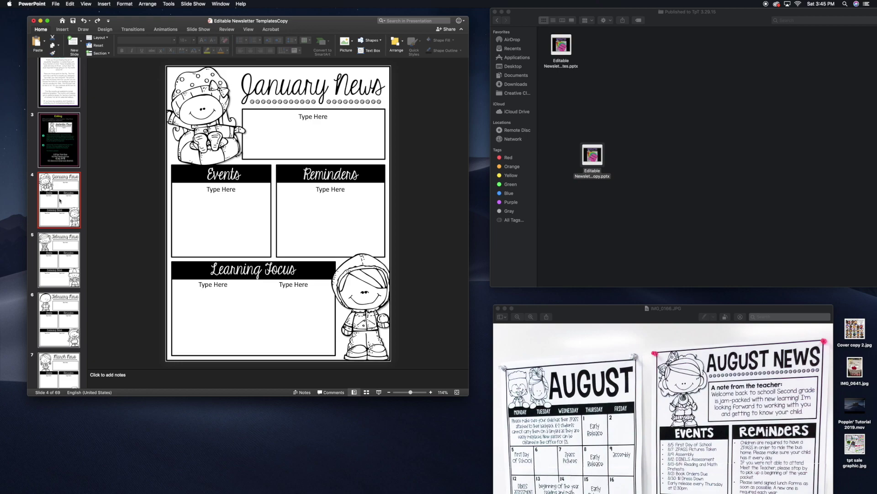
pyautogui.scroll(-8, 60, 200)
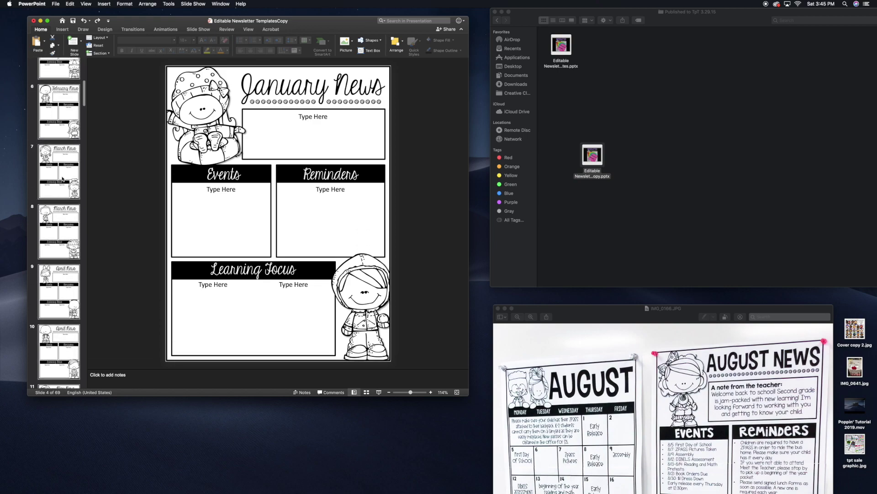
pyautogui.click(62, 179)
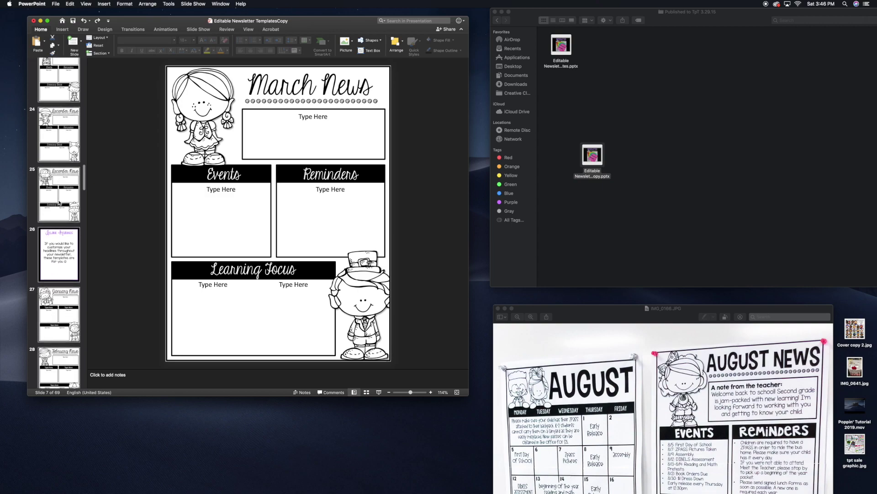
pyautogui.scroll(-15, 59, 203)
pyautogui.scroll(-10, 59, 201)
pyautogui.scroll(-5, 59, 201)
pyautogui.click(57, 188)
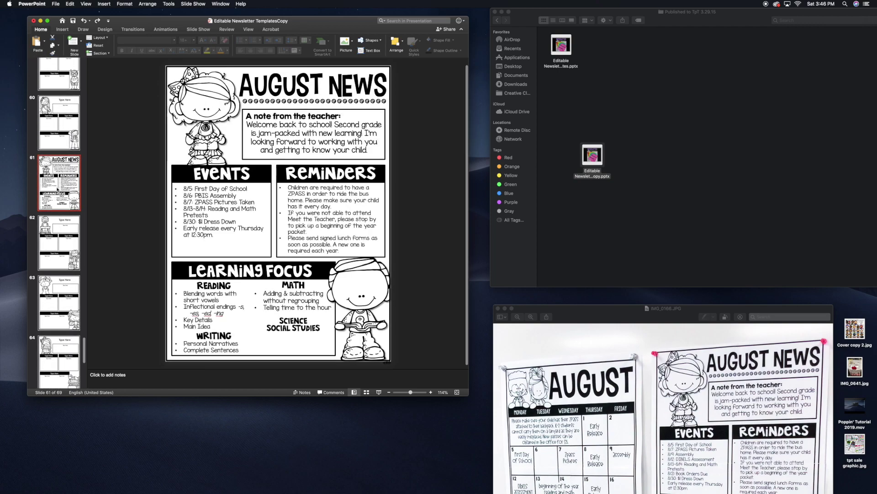
# Check the fonts of the August News title, section headings and body text, and compare the slide with the wall photo.
pyautogui.click(286, 85)
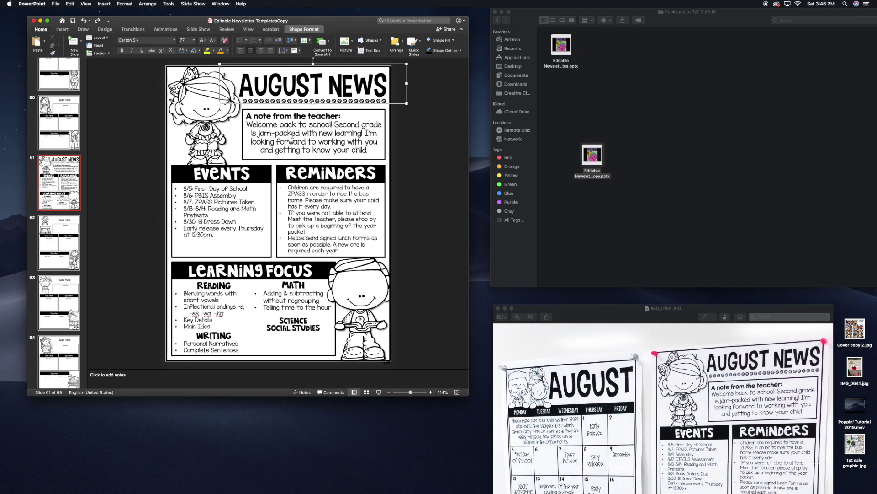
pyautogui.click(225, 174)
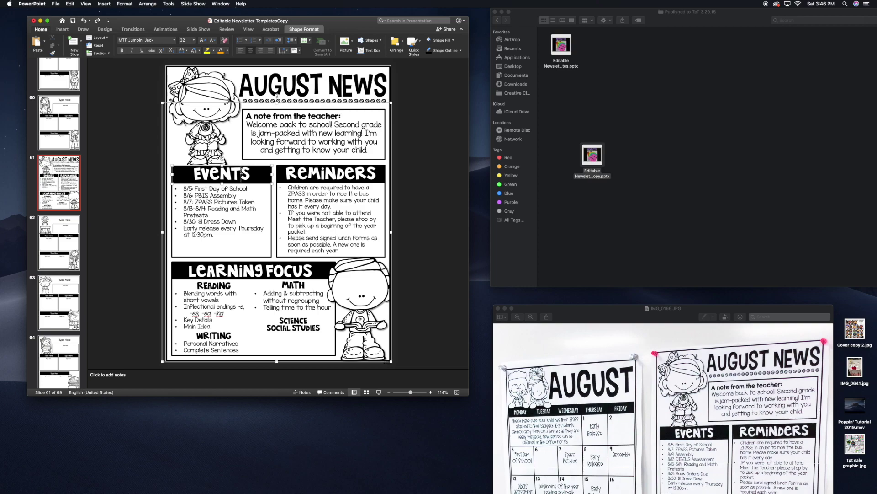
pyautogui.click(317, 172)
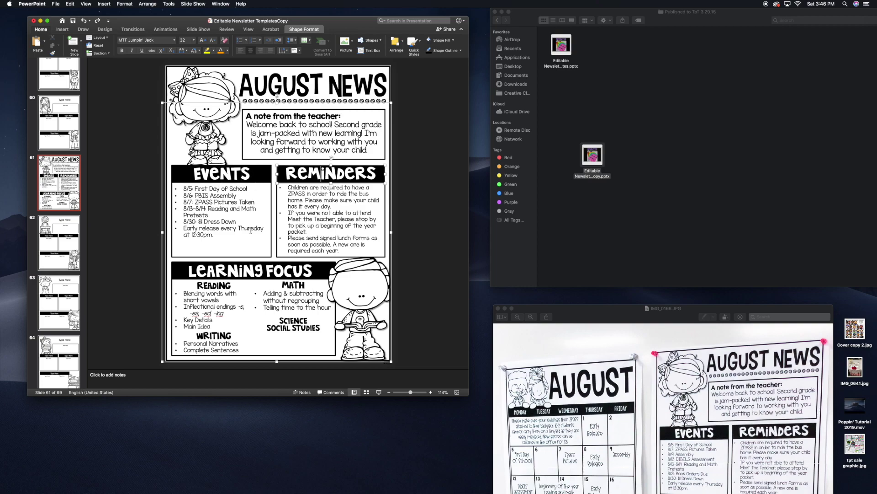
pyautogui.click(242, 273)
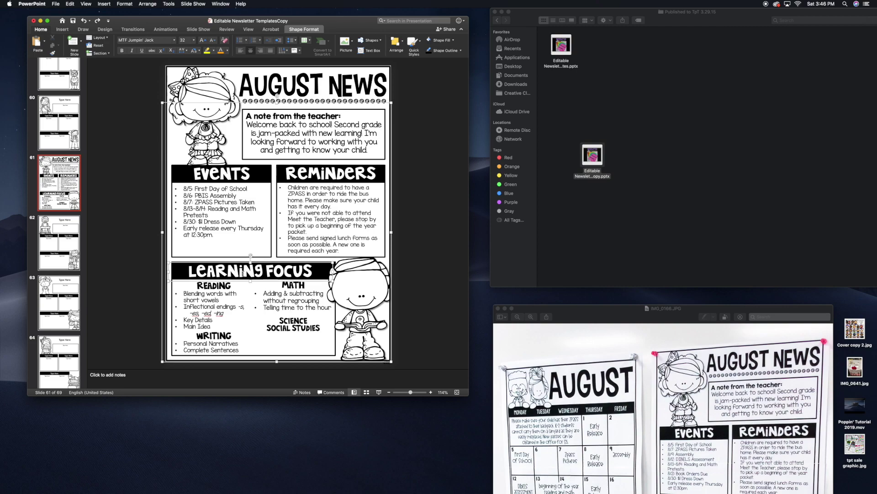
pyautogui.click(222, 196)
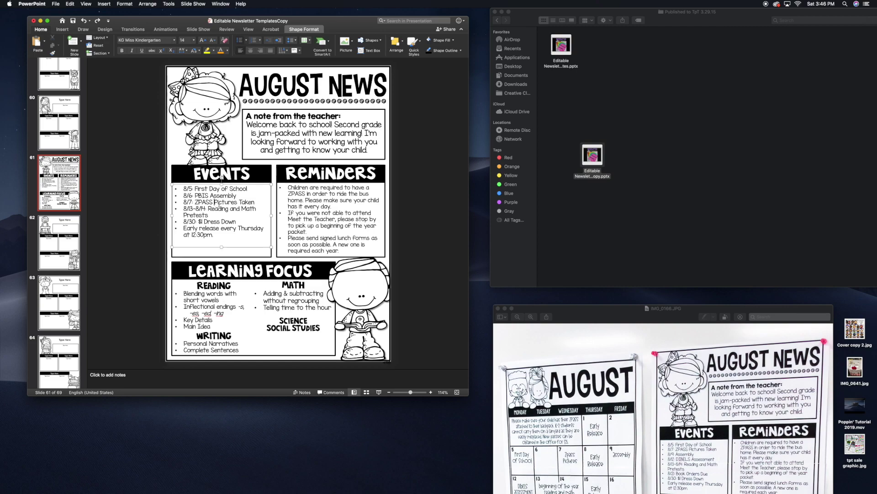
pyautogui.click(318, 207)
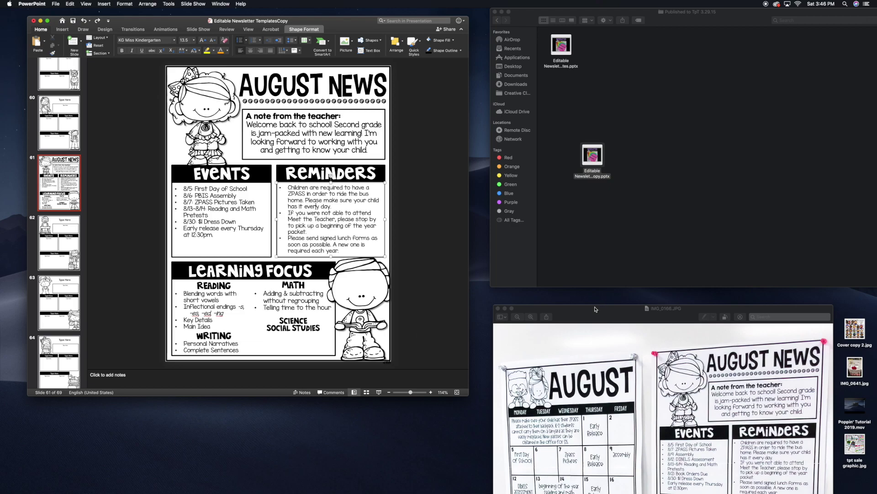
pyautogui.moveTo(586, 316); pyautogui.dragTo(571, 110)
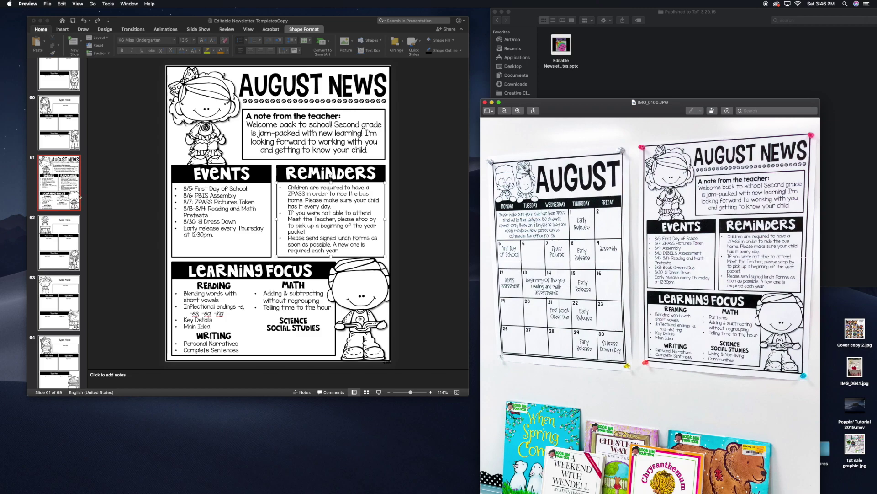
pyautogui.click(315, 206)
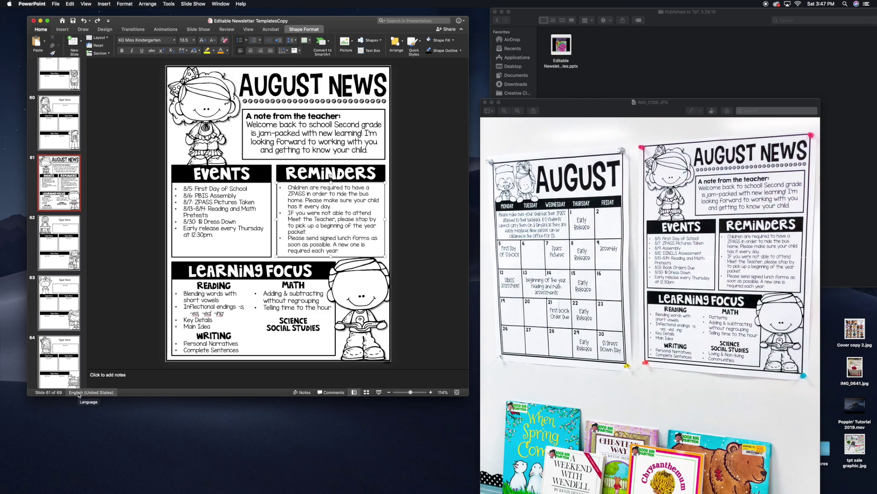
# Show all slides in the slide sorter and delete slides 1 through 60, which precede the August News slide.
pyautogui.click(368, 393)
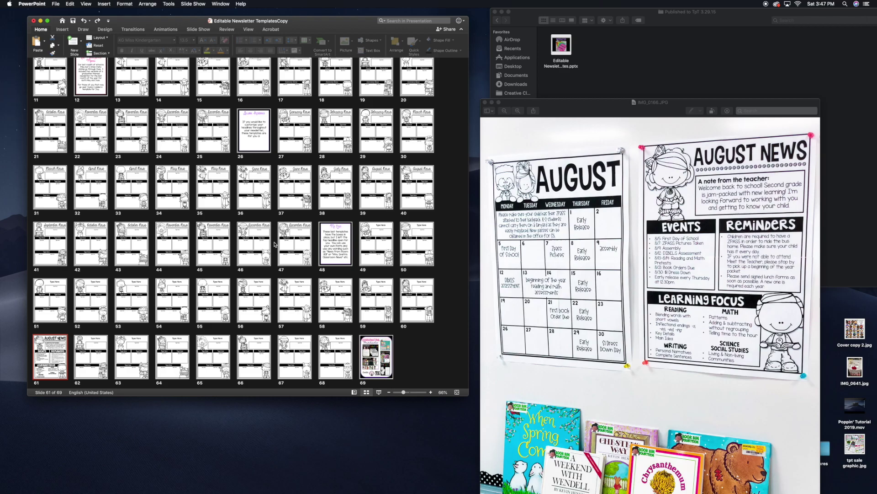
pyautogui.scroll(3, 274, 243)
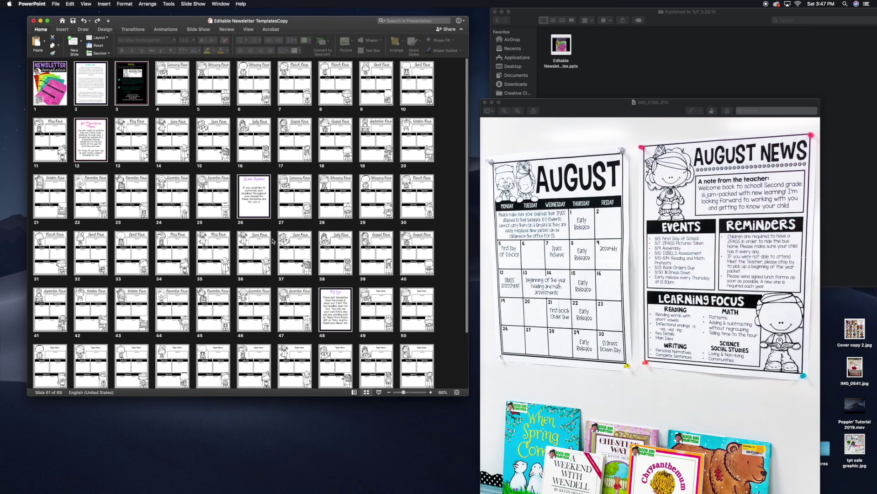
pyautogui.scroll(-3, 273, 242)
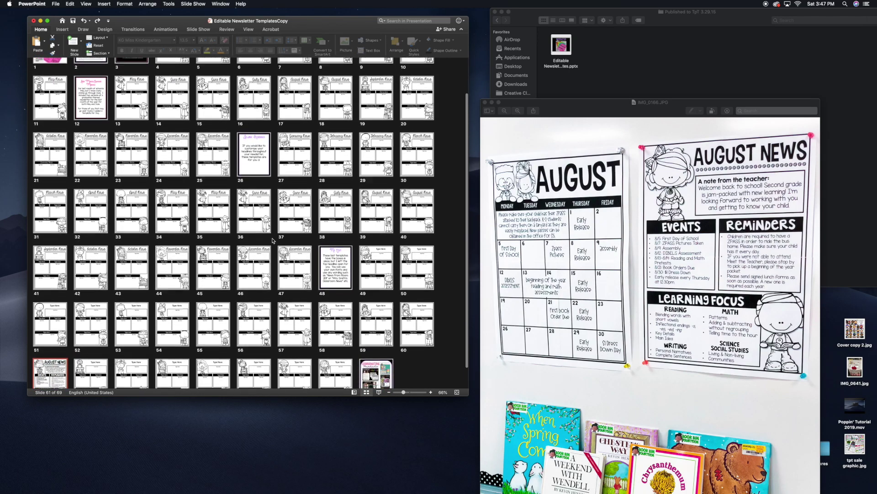
pyautogui.scroll(3, 273, 241)
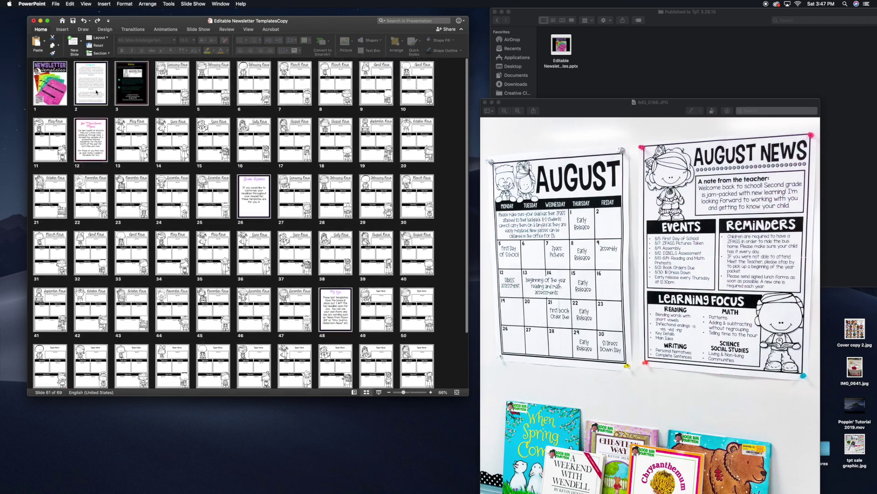
pyautogui.click(51, 85)
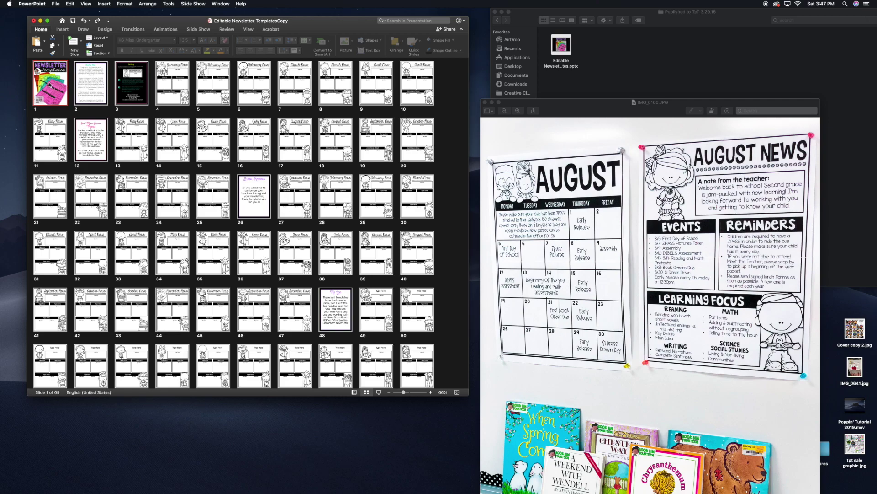
pyautogui.scroll(-3, 158, 178)
pyautogui.scroll(-1, 158, 178)
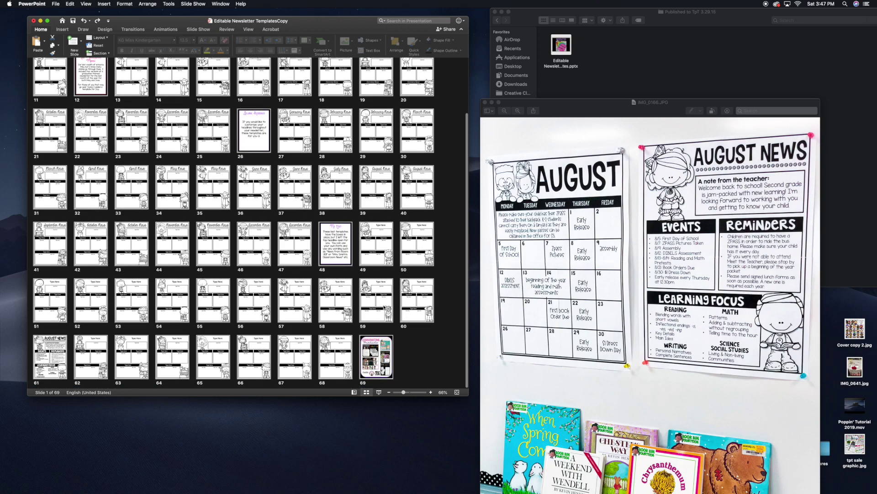
pyautogui.keyDown('shift'); pyautogui.click(416, 303); pyautogui.keyUp('shift')
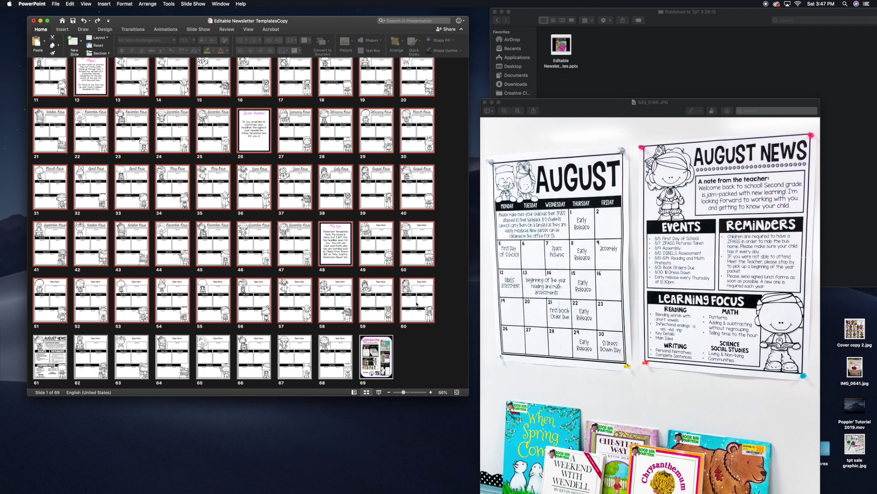
pyautogui.press('Delete')
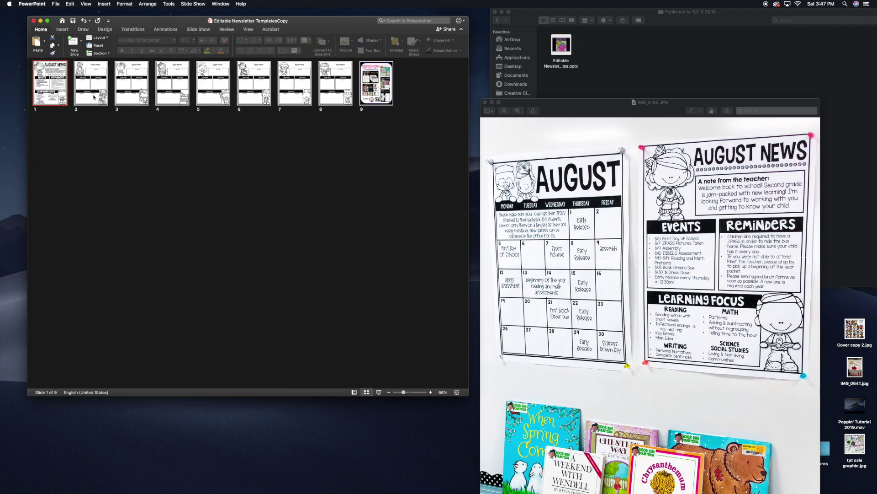
# Delete slides 2 through 9 after the August News slide and reopen that slide in Normal view.
pyautogui.click(97, 84)
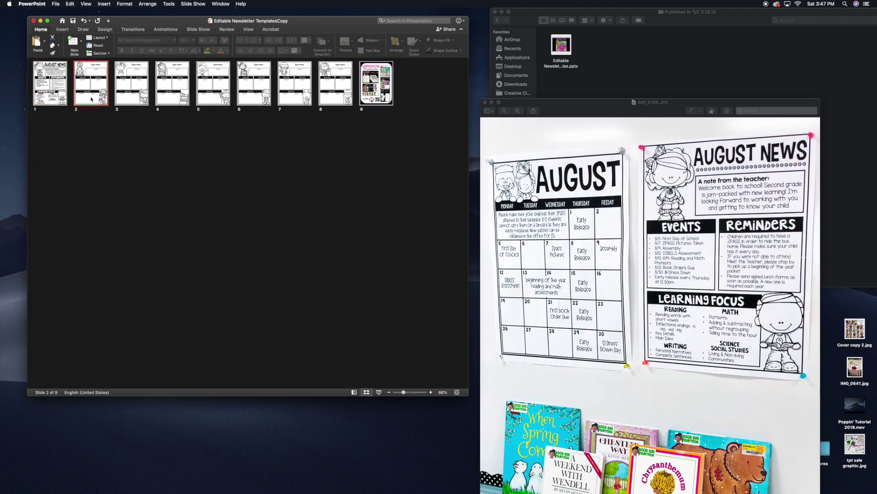
pyautogui.keyDown('shift'); pyautogui.click(372, 93); pyautogui.keyUp('shift')
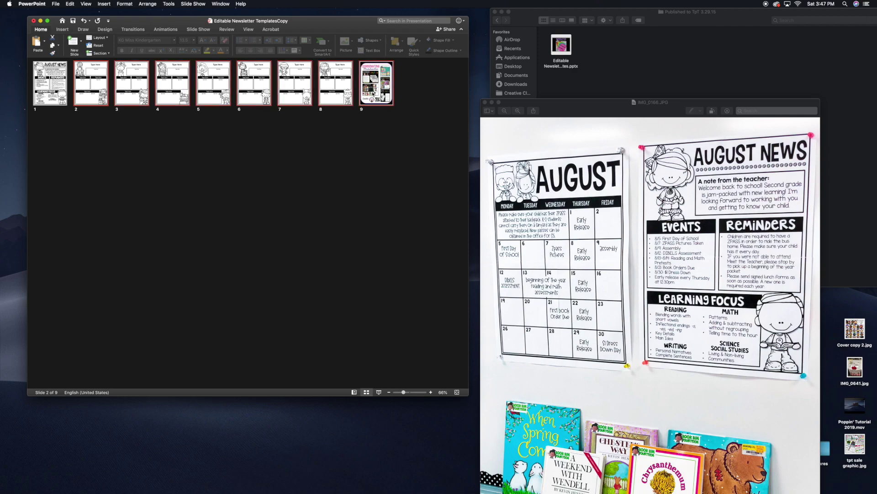
pyautogui.press('Delete')
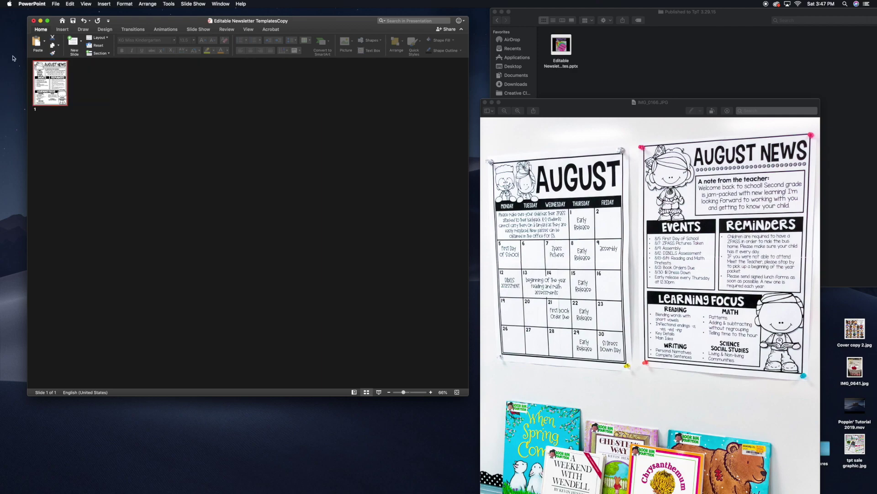
pyautogui.doubleClick(55, 82)
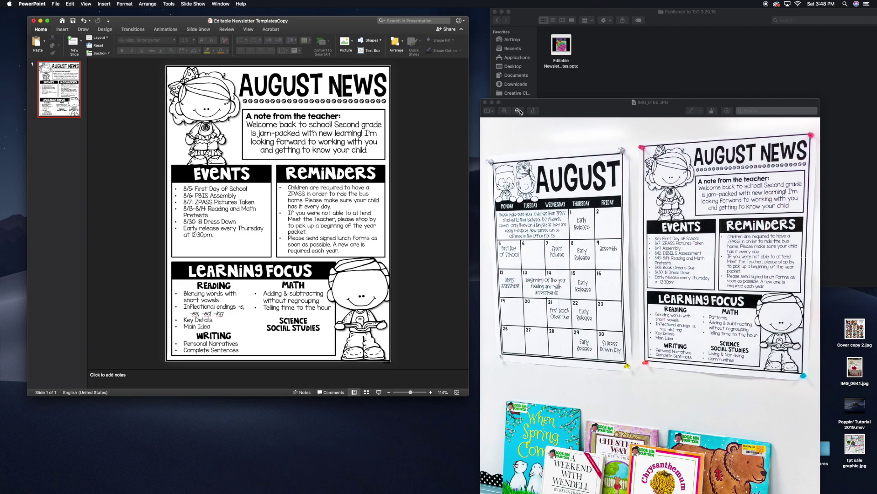
# Move the wall photo window out of the way and bring the August News presentation back to the front.
pyautogui.moveTo(560, 111); pyautogui.dragTo(567, 309)
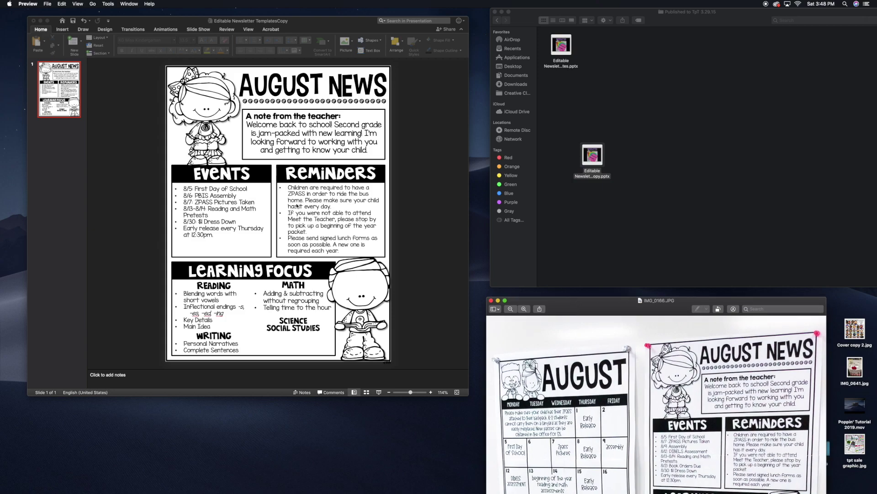
pyautogui.click(121, 94)
pyautogui.moveTo(127, 20); pyautogui.dragTo(124, 21)
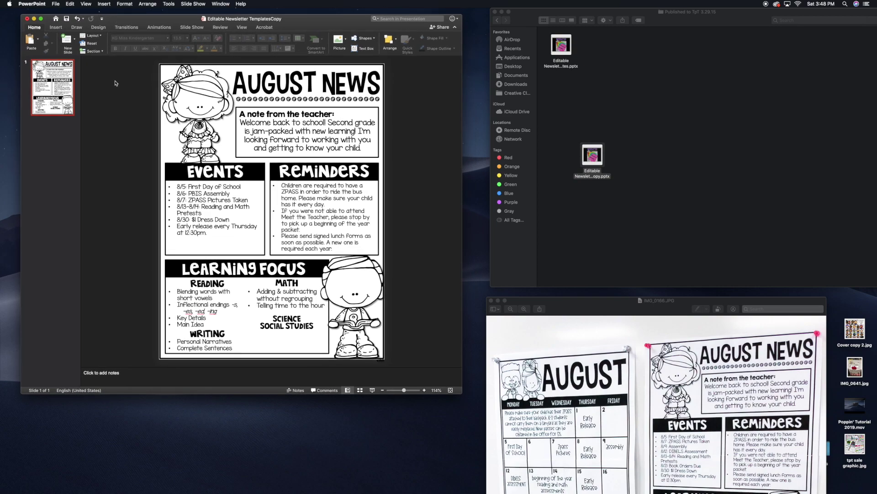
# Export the August News slide to the Desktop in PDF format with the file name August Newsletter.
pyautogui.click(55, 3)
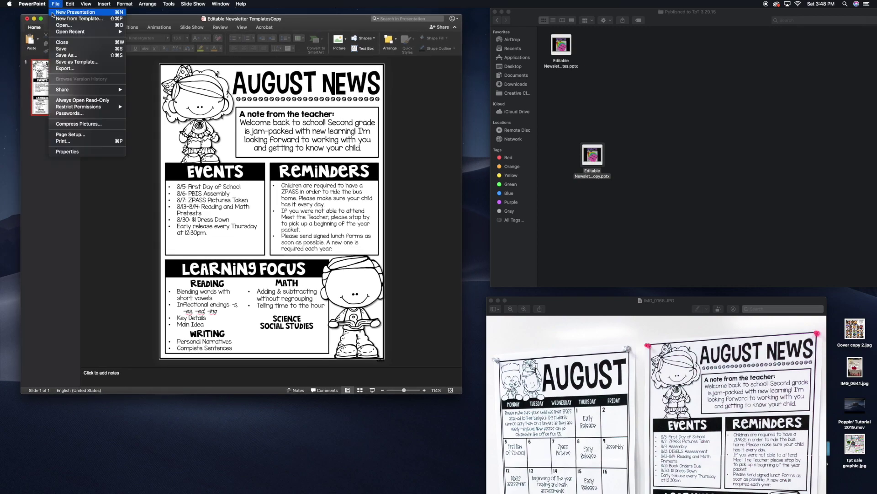
pyautogui.click(76, 70)
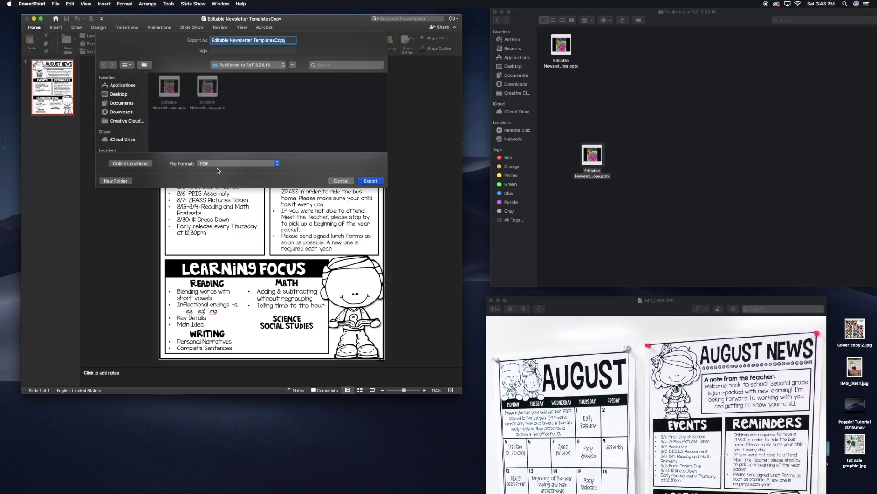
pyautogui.click(213, 164)
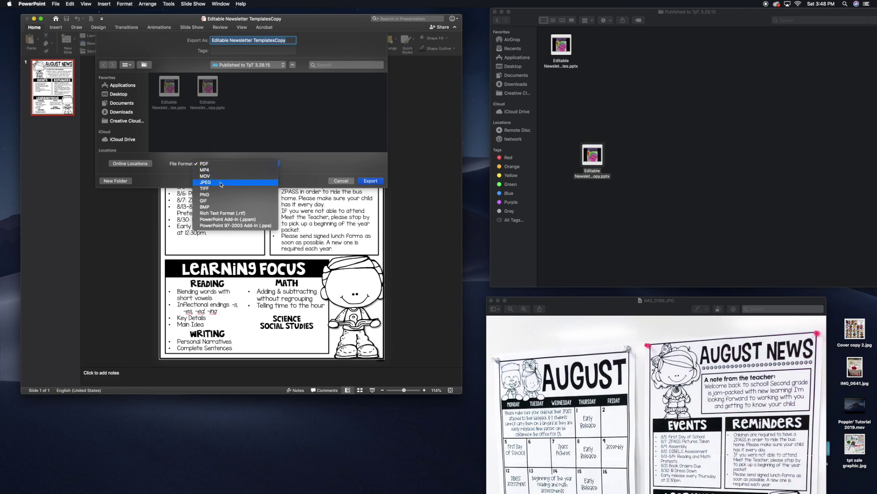
pyautogui.click(205, 164)
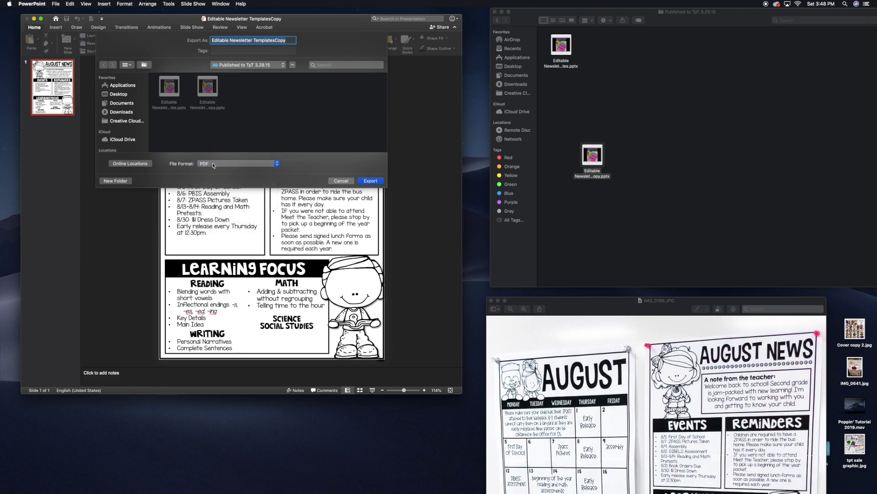
pyautogui.click(244, 64)
pyautogui.click(234, 93)
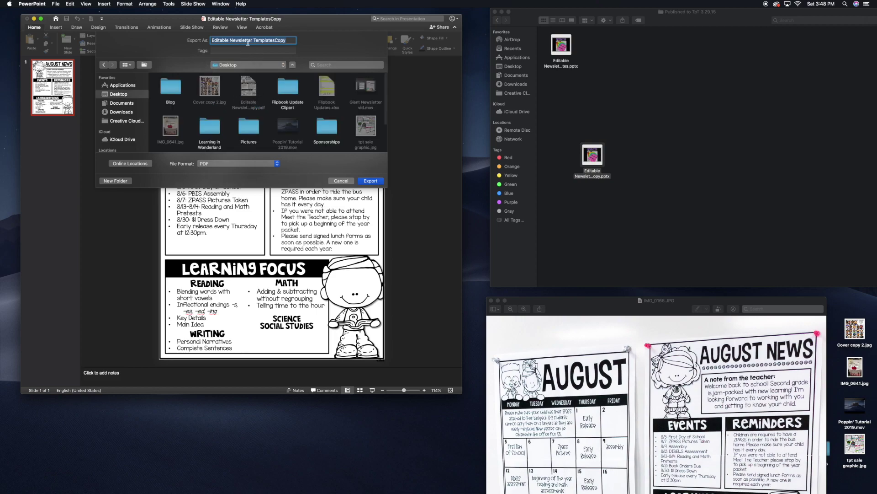
pyautogui.write('Au')
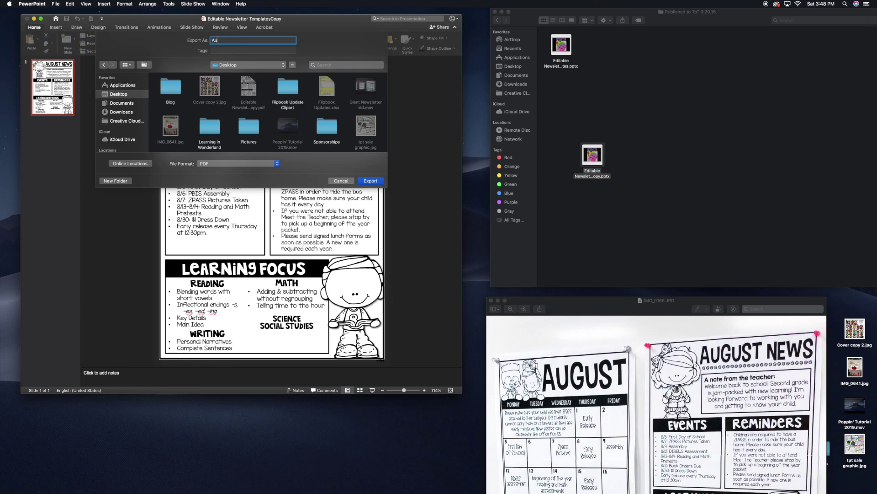
pyautogui.write('gust Newsletter')
pyautogui.click(370, 180)
# Clear the folder window off the desktop files and open Editable Newsletter TemplatesCopy.pdf in Acrobat Pro.
pyautogui.click(584, 13)
pyautogui.moveTo(585, 13); pyautogui.dragTo(457, 12)
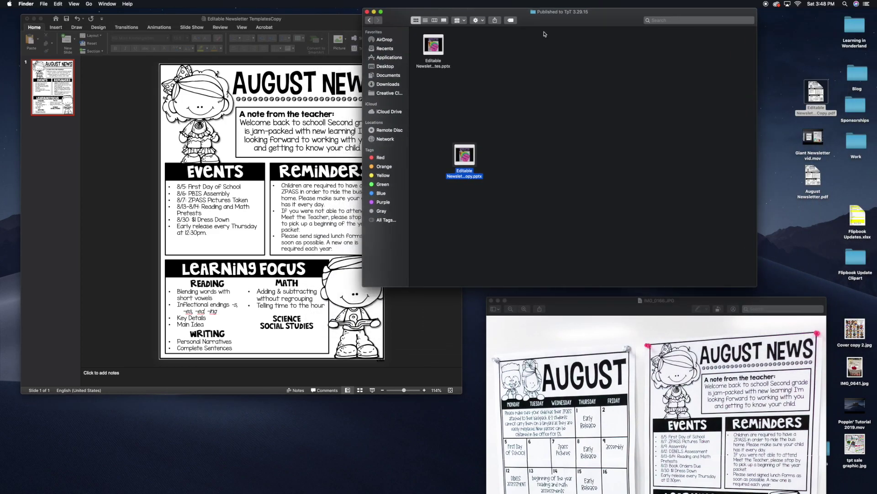
pyautogui.moveTo(815, 90); pyautogui.dragTo(799, 84)
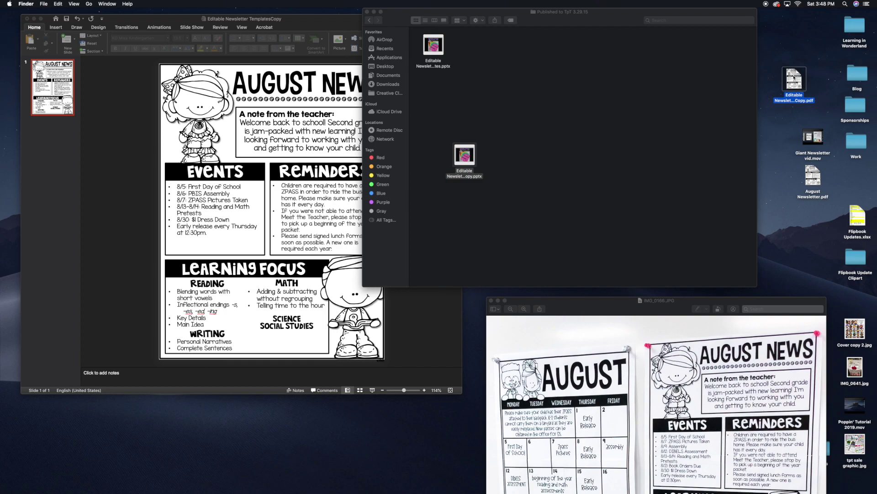
pyautogui.doubleClick(794, 78)
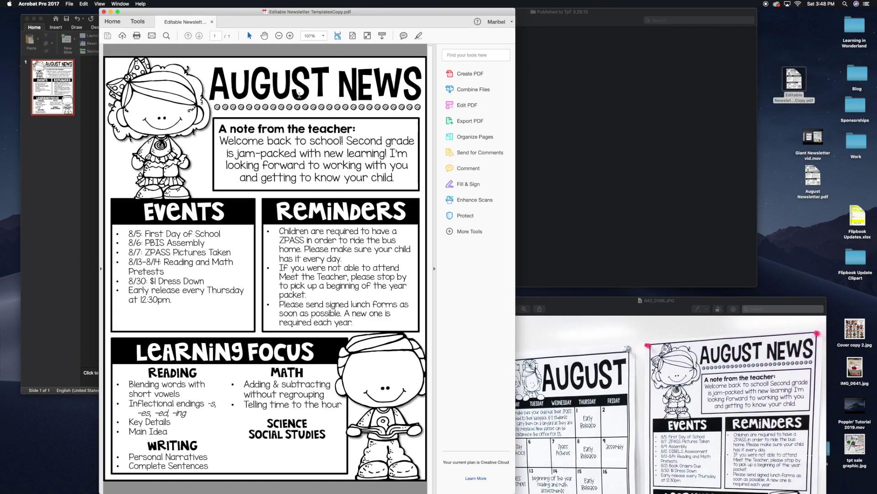
# Arrange the open newsletter PDF and the wall photo side by side to compare them.
pyautogui.moveTo(238, 12); pyautogui.dragTo(212, 38)
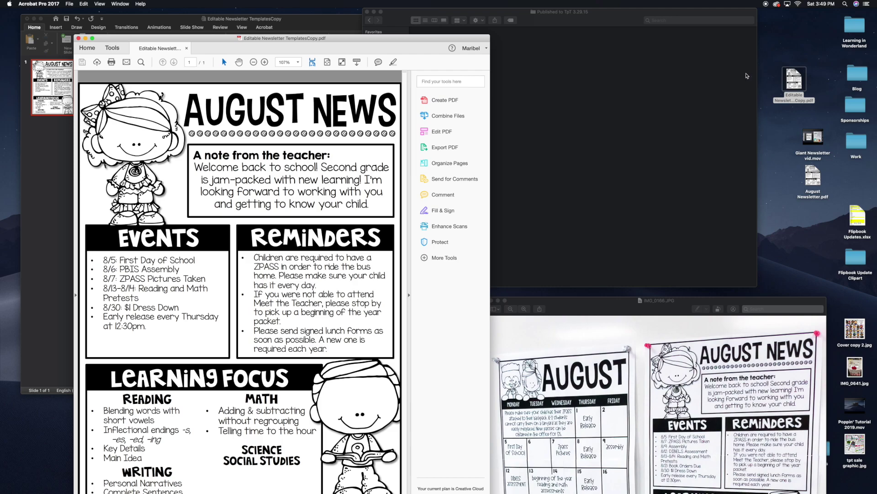
pyautogui.moveTo(294, 39); pyautogui.dragTo(387, 13)
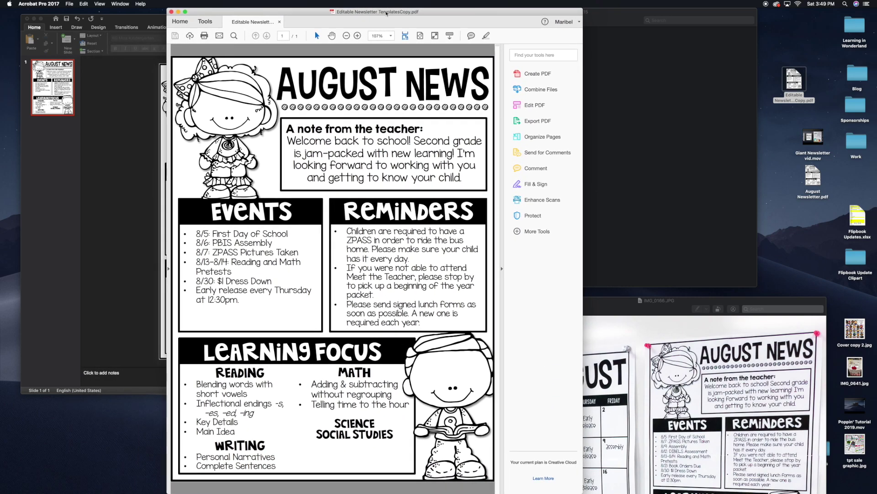
pyautogui.moveTo(626, 302); pyautogui.dragTo(656, 158)
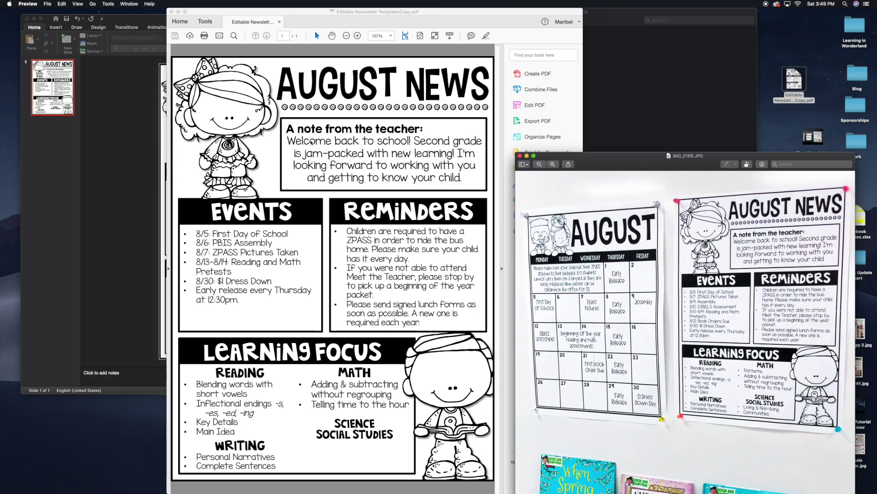
pyautogui.click(311, 142)
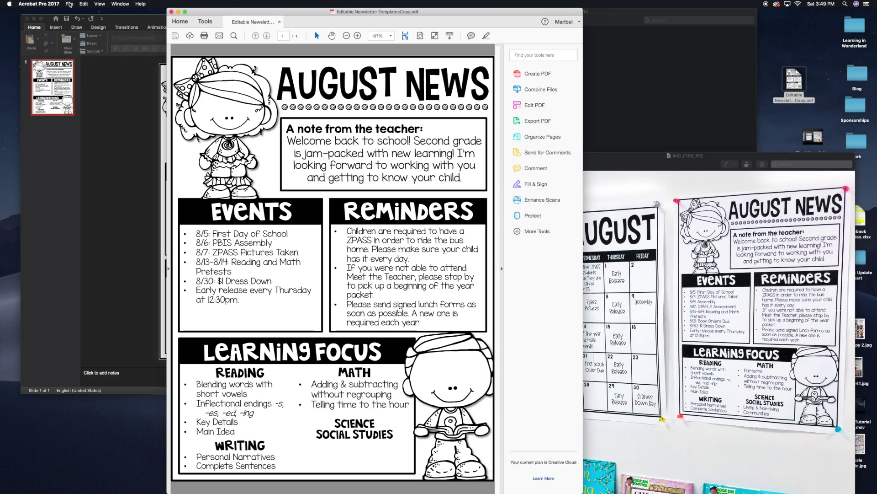
# Open the print settings for the newsletter PDF and set the page sizing to Poster.
pyautogui.click(70, 4)
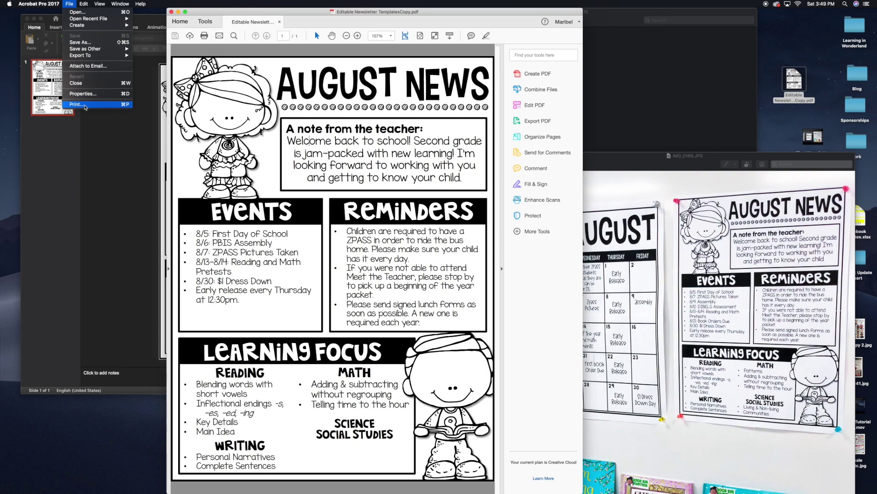
pyautogui.click(85, 107)
pyautogui.moveTo(410, 149); pyautogui.dragTo(259, 137)
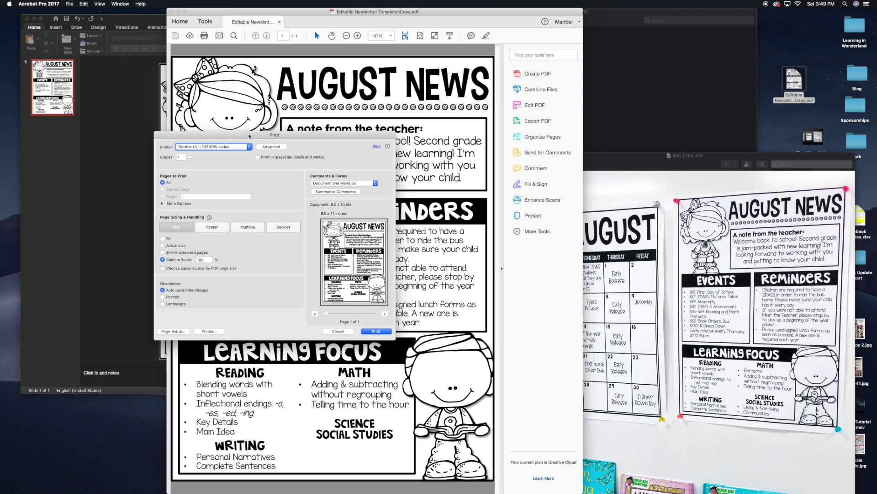
pyautogui.moveTo(253, 137); pyautogui.dragTo(264, 133)
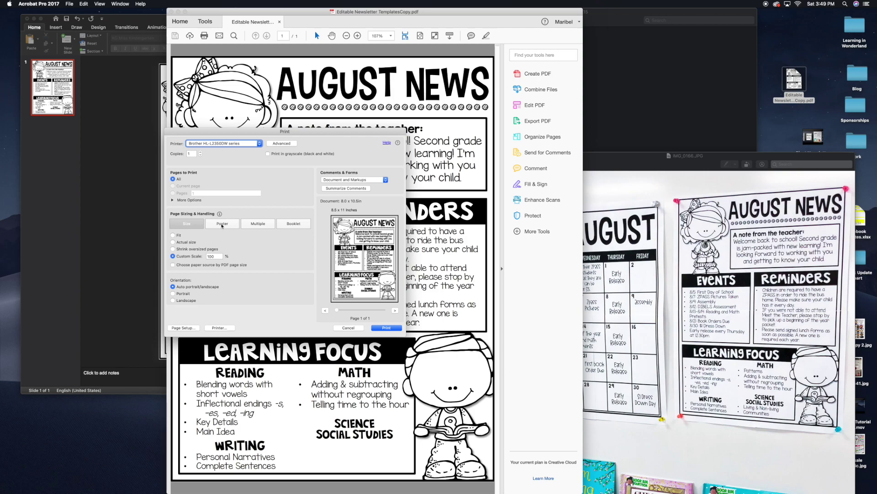
pyautogui.click(222, 224)
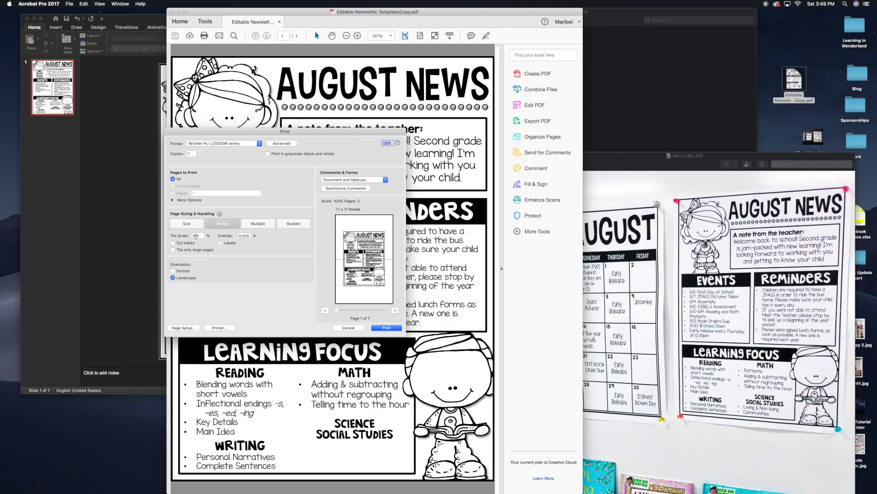
# Try poster tile scales of 185%, 190% and 195% to see how the newsletter fills the sheets in the preview.
pyautogui.click(196, 235)
pyautogui.write('185')
pyautogui.press('Tab')
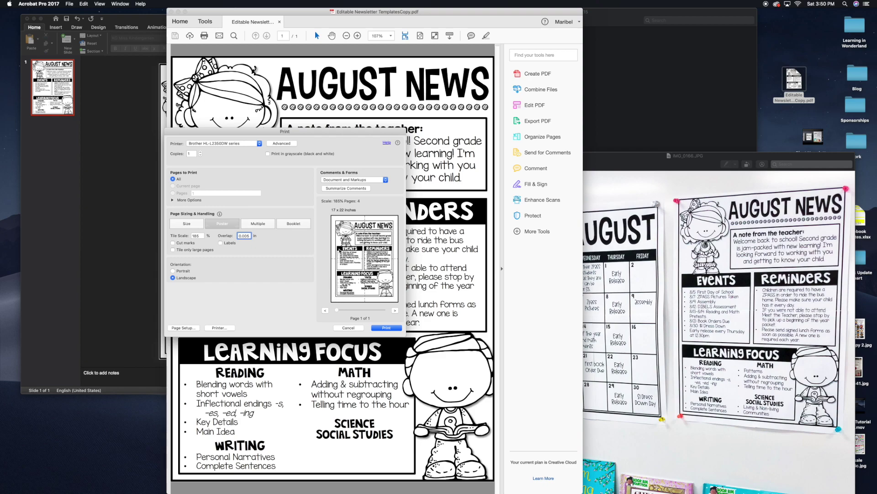
pyautogui.doubleClick(202, 235)
pyautogui.write('190')
pyautogui.press('Tab')
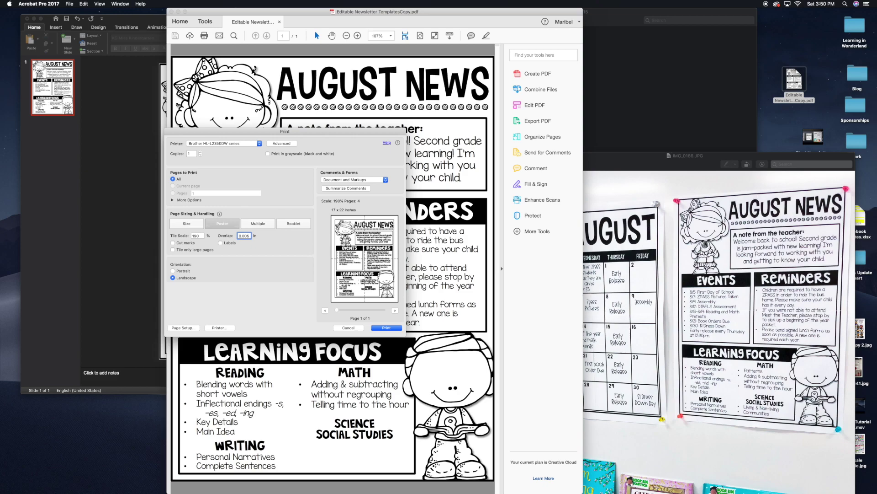
pyautogui.click(201, 236)
pyautogui.click(246, 236)
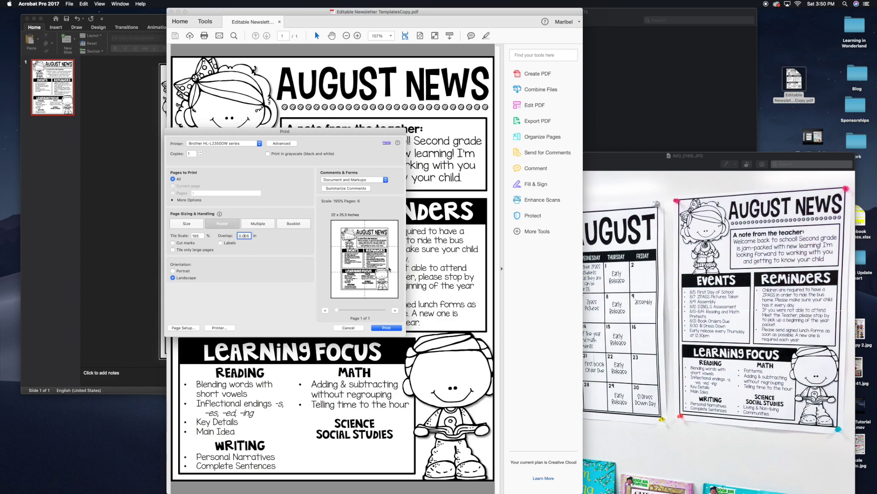
# Set the poster tile scale to 194%.
pyautogui.click(200, 236)
pyautogui.press('BackSpace')
pyautogui.write('4')
pyautogui.press('Tab')
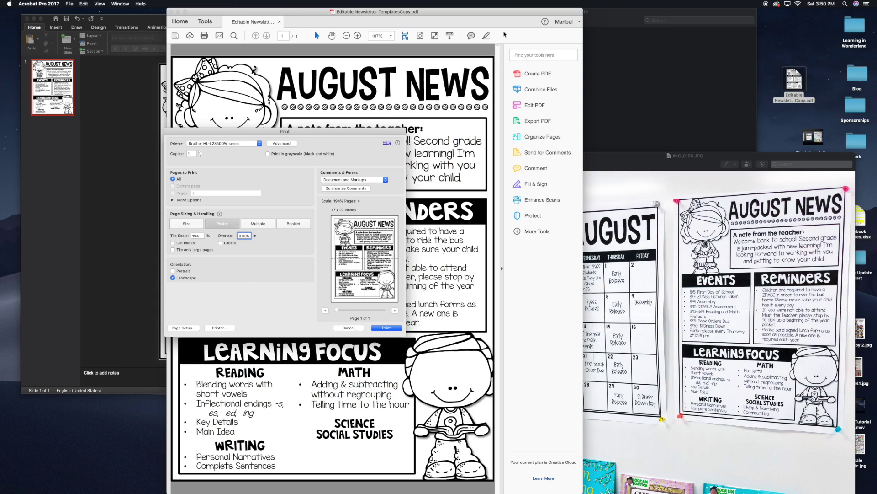
# Compare the poster print preview with the newsletter in the wall photo, rearranging the windows so both can be seen.
pyautogui.moveTo(454, 13); pyautogui.dragTo(447, 14)
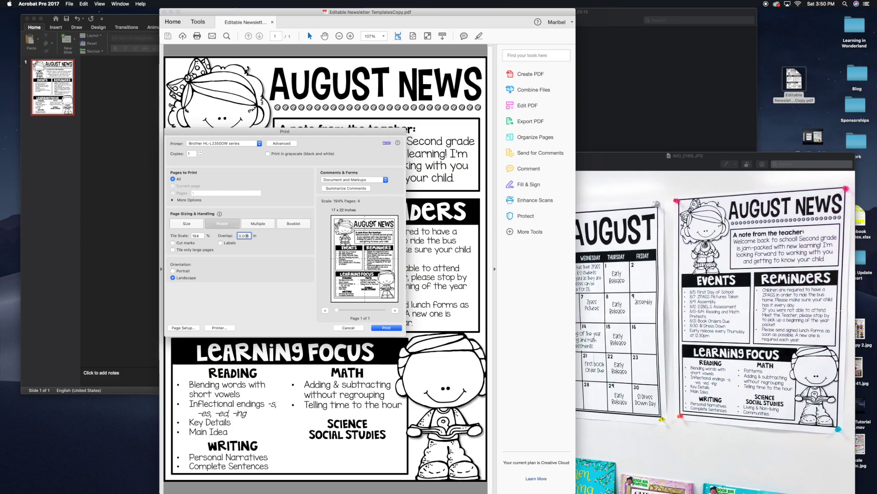
pyautogui.moveTo(628, 167); pyautogui.dragTo(550, 112)
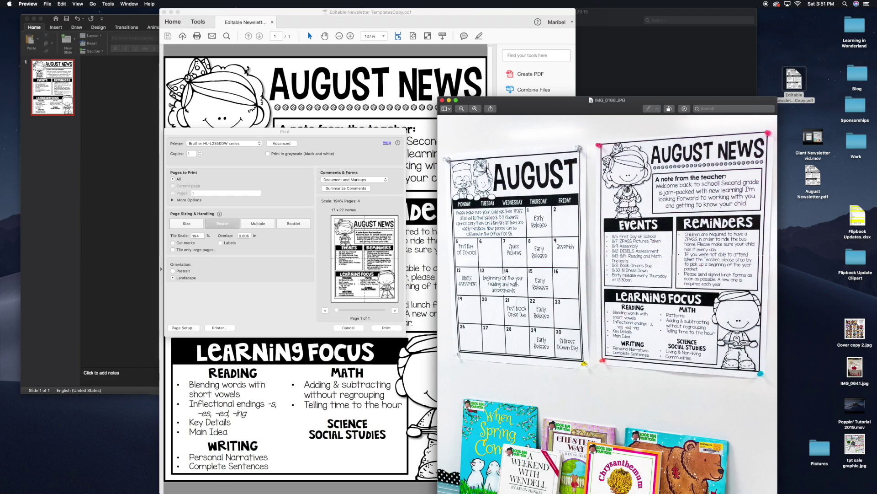
pyautogui.moveTo(582, 113); pyautogui.dragTo(555, 55)
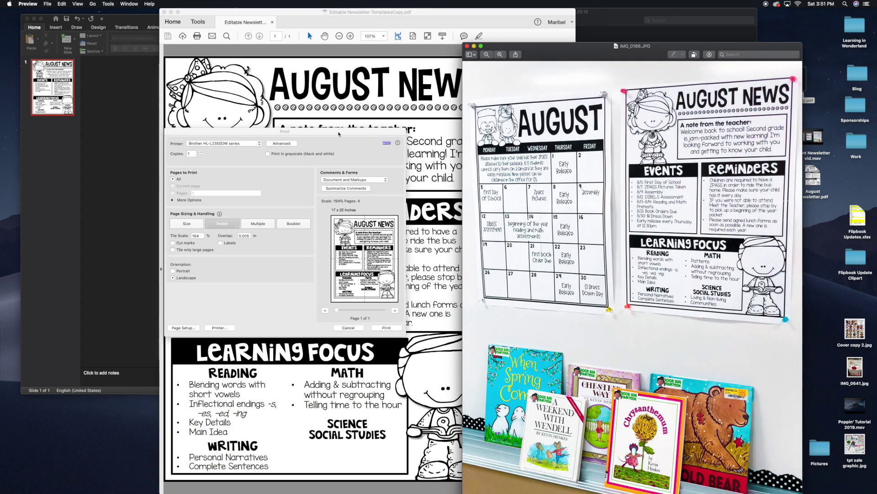
pyautogui.moveTo(326, 134); pyautogui.dragTo(312, 132)
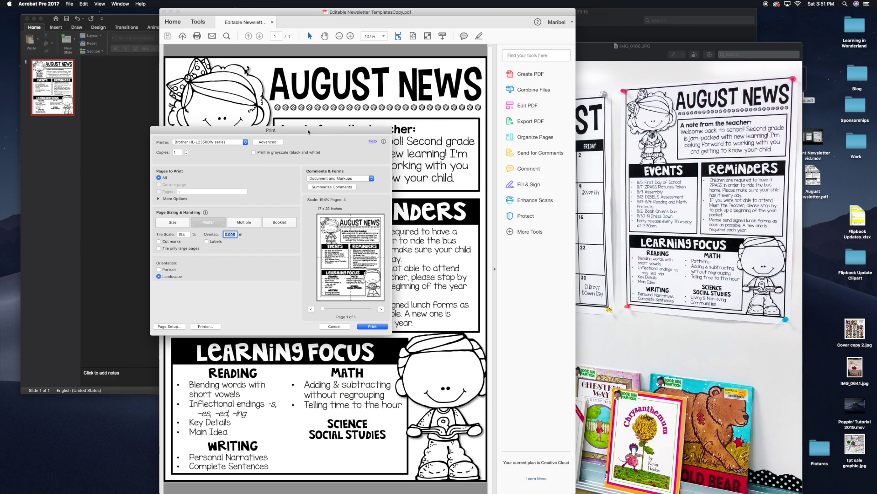
pyautogui.moveTo(308, 132); pyautogui.dragTo(294, 130)
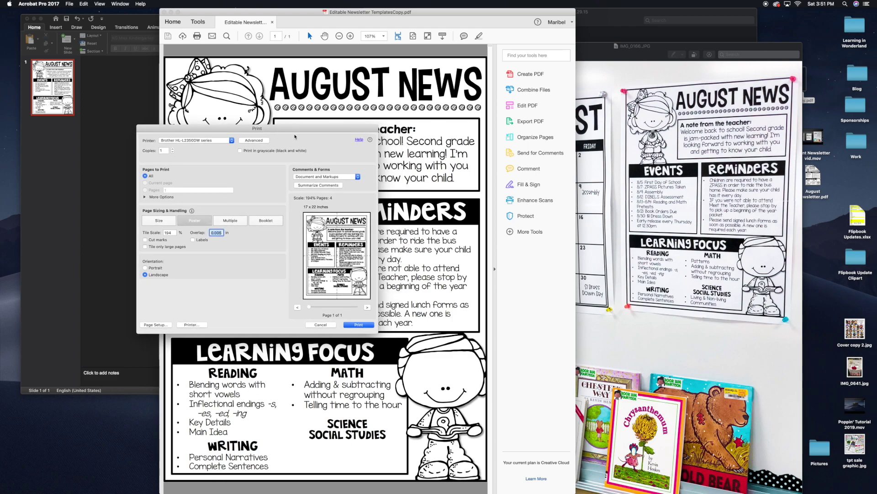